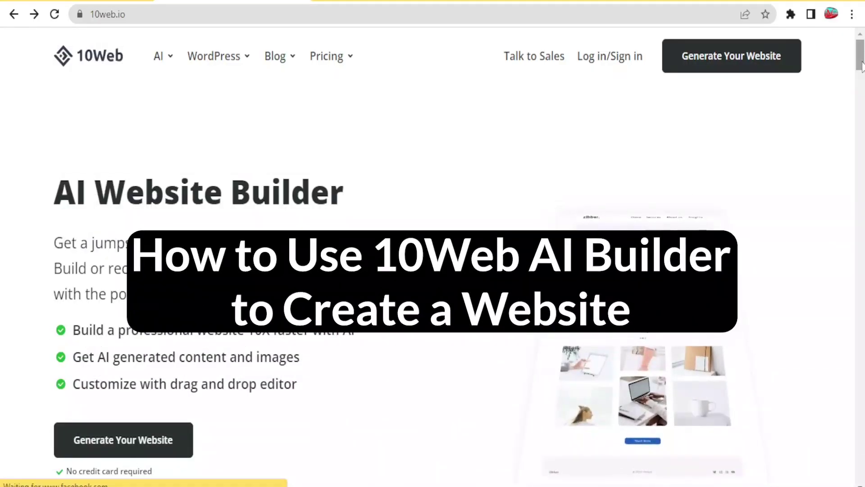
- Browse the 10web.io homepage feature sections, then go to the Log in page
{"action": "scroll", "coordinate": [862, 67], "scroll_direction": "down", "scroll_amount": 1}
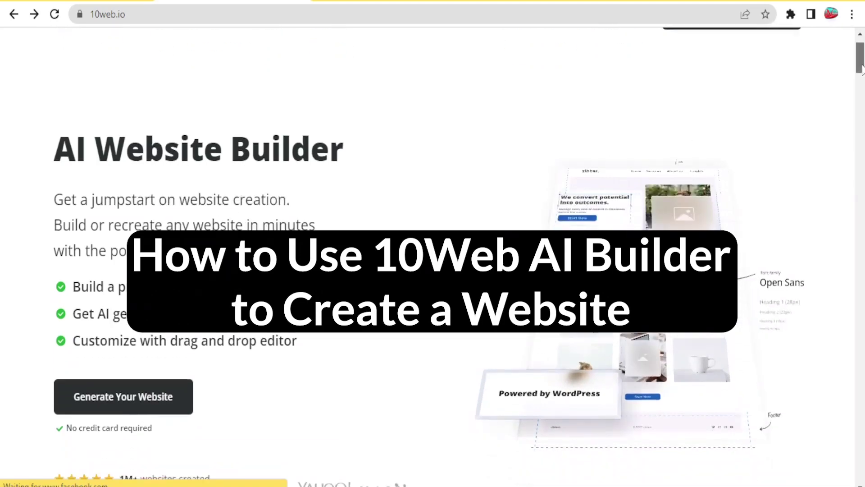
{"action": "mouse_move", "coordinate": [862, 68]}
{"action": "left_mouse_down"}
{"action": "mouse_move", "coordinate": [861, 76]}
{"action": "mouse_move", "coordinate": [863, 66]}
{"action": "left_mouse_up"}
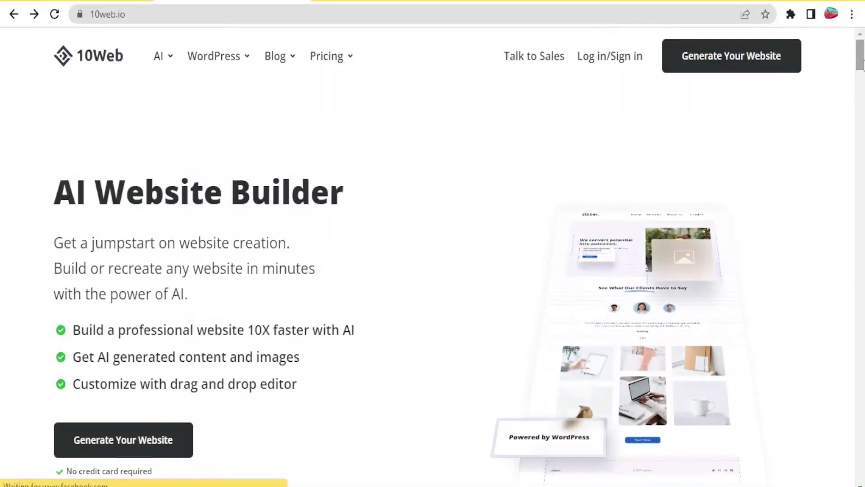
{"action": "left_click_drag", "start_coordinate": [862, 65], "coordinate": [863, 71]}
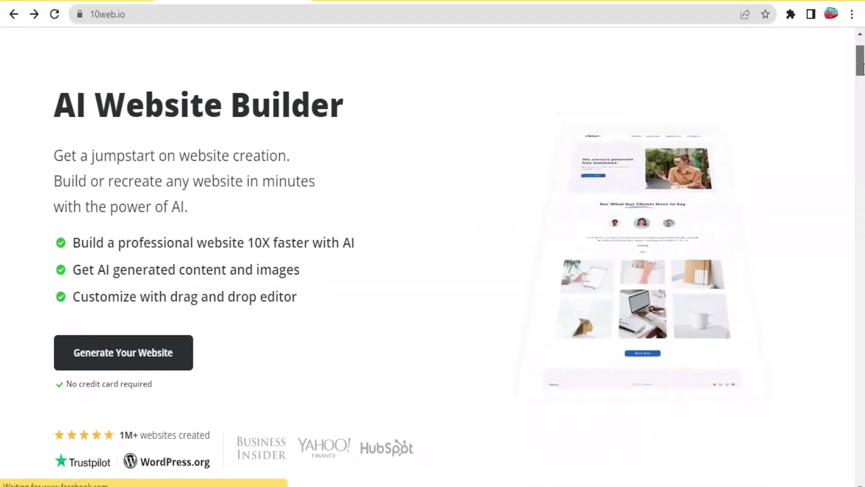
{"action": "left_click_drag", "start_coordinate": [862, 67], "coordinate": [862, 69]}
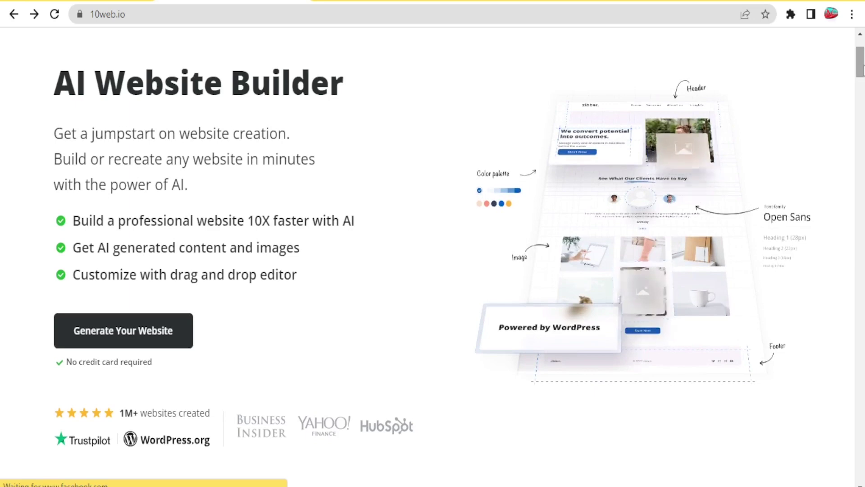
{"action": "left_click_drag", "start_coordinate": [863, 68], "coordinate": [861, 73]}
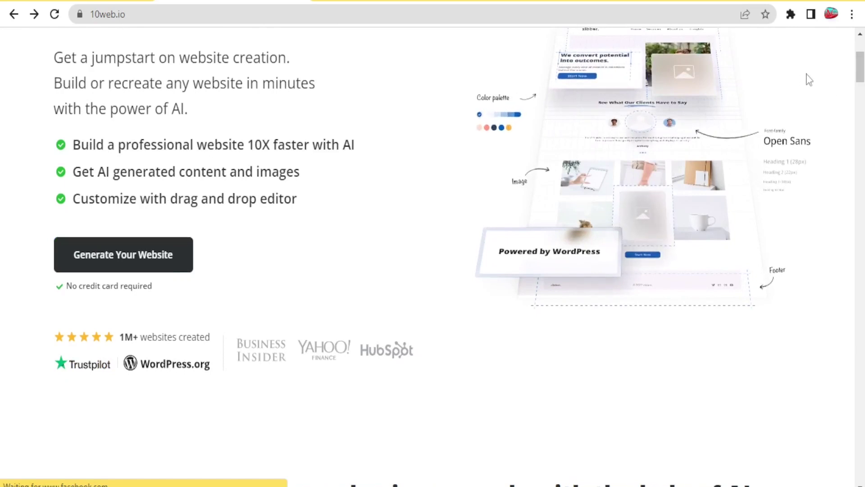
{"action": "left_click_drag", "start_coordinate": [862, 75], "coordinate": [861, 84]}
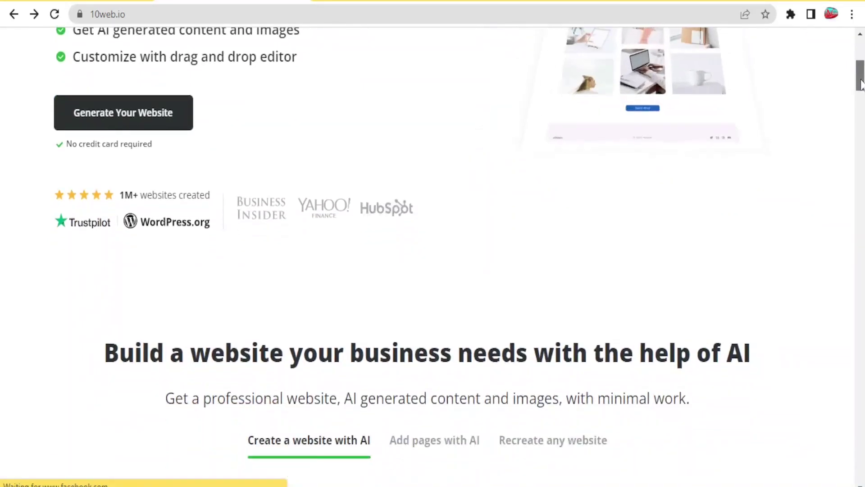
{"action": "left_click_drag", "start_coordinate": [862, 84], "coordinate": [862, 104]}
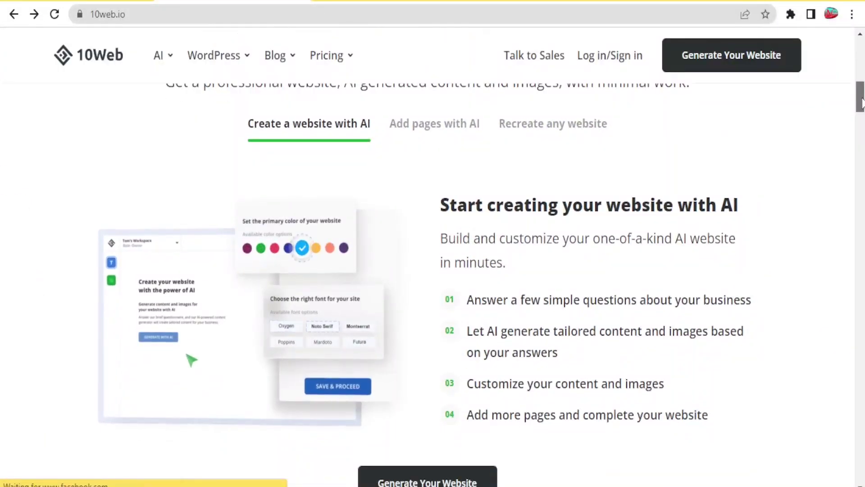
{"action": "left_click_drag", "start_coordinate": [862, 102], "coordinate": [861, 103]}
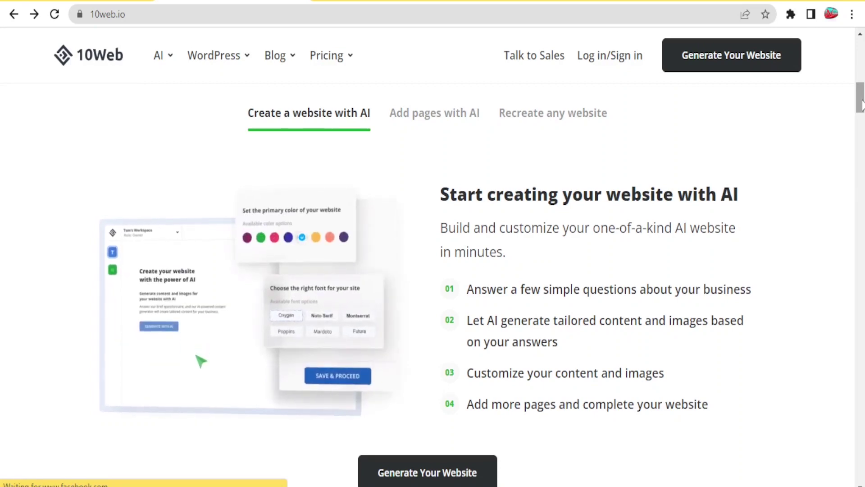
{"action": "left_click_drag", "start_coordinate": [861, 104], "coordinate": [861, 139]}
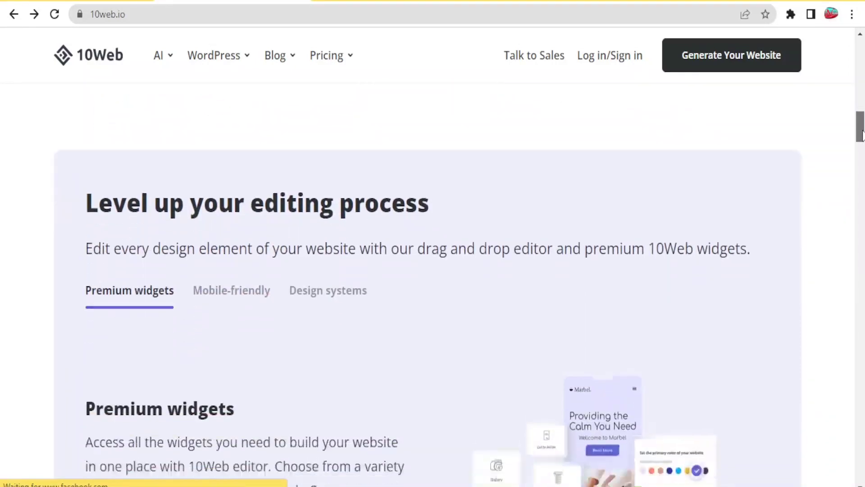
{"action": "left_click_drag", "start_coordinate": [862, 139], "coordinate": [862, 142]}
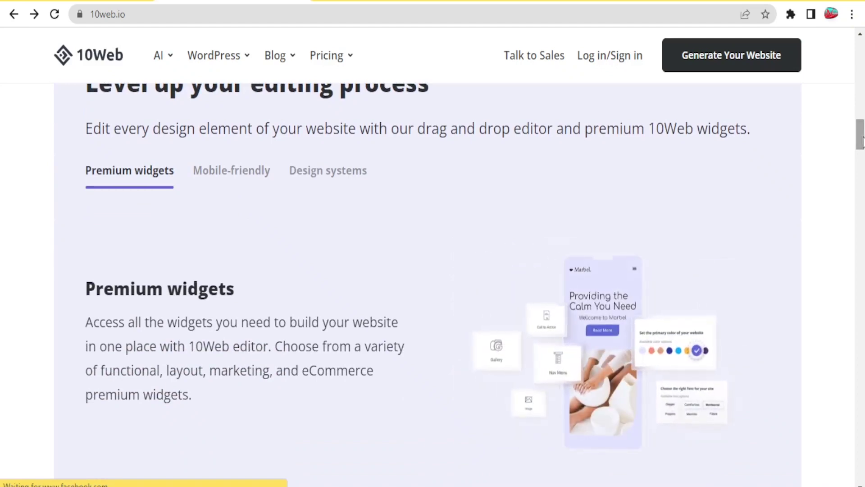
{"action": "mouse_move", "coordinate": [862, 141]}
{"action": "left_mouse_down"}
{"action": "mouse_move", "coordinate": [861, 149]}
{"action": "mouse_move", "coordinate": [860, 97]}
{"action": "left_mouse_up"}
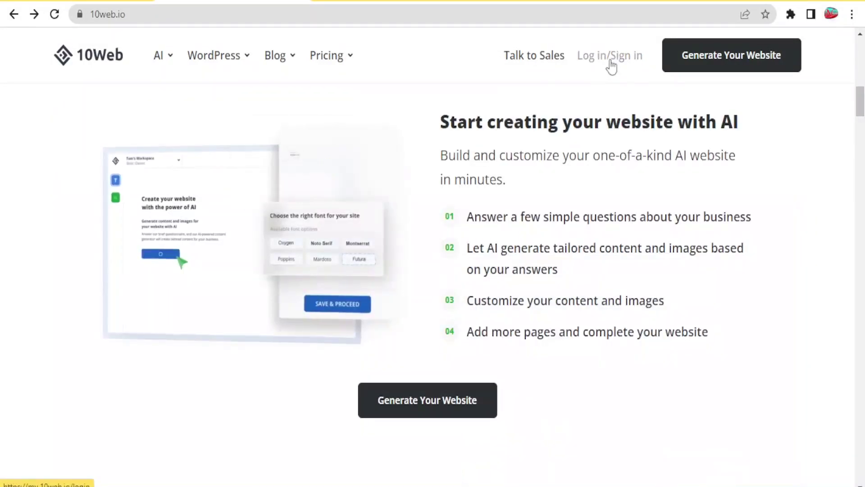
{"action": "left_click", "coordinate": [605, 63]}
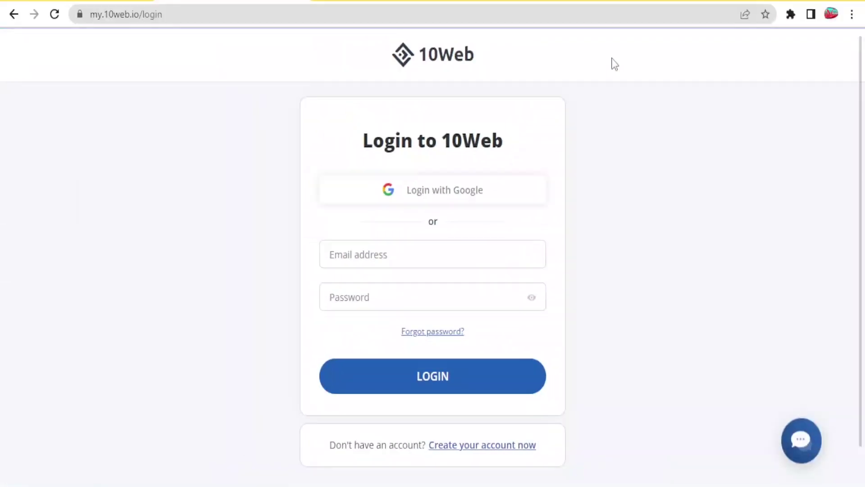
- Skip the email login and go to creating a new 10Web account instead
{"action": "left_click", "coordinate": [396, 251]}
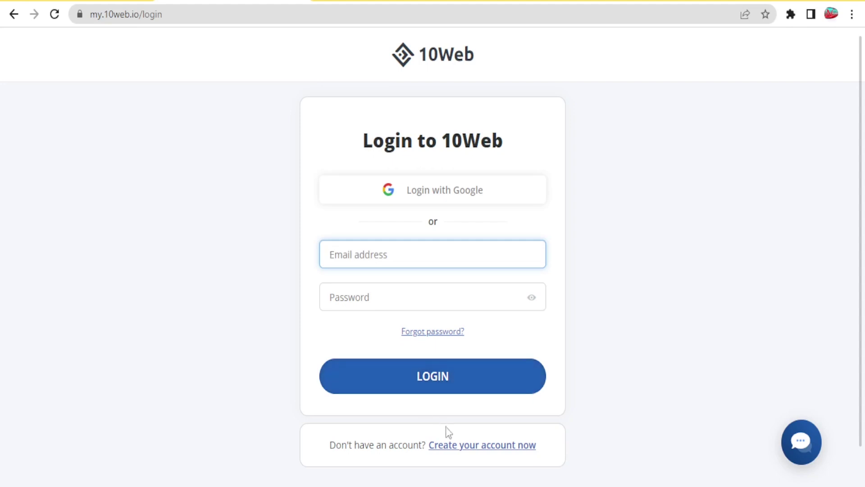
{"action": "left_click", "coordinate": [451, 453]}
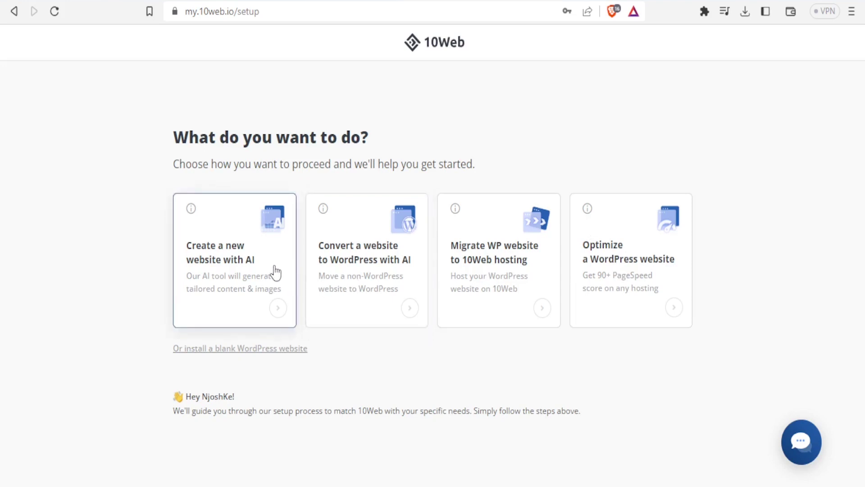
- Choose 'Create a new website with AI' and browse the business type list
{"action": "left_click", "coordinate": [239, 269]}
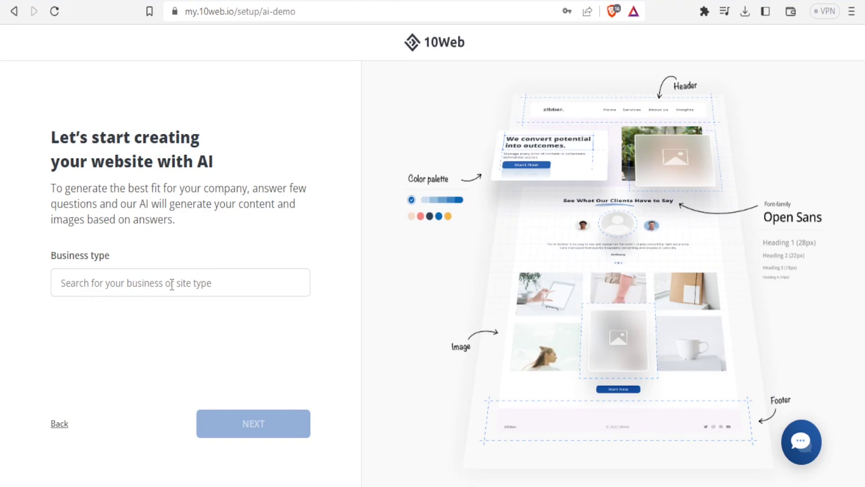
{"action": "left_click", "coordinate": [141, 286]}
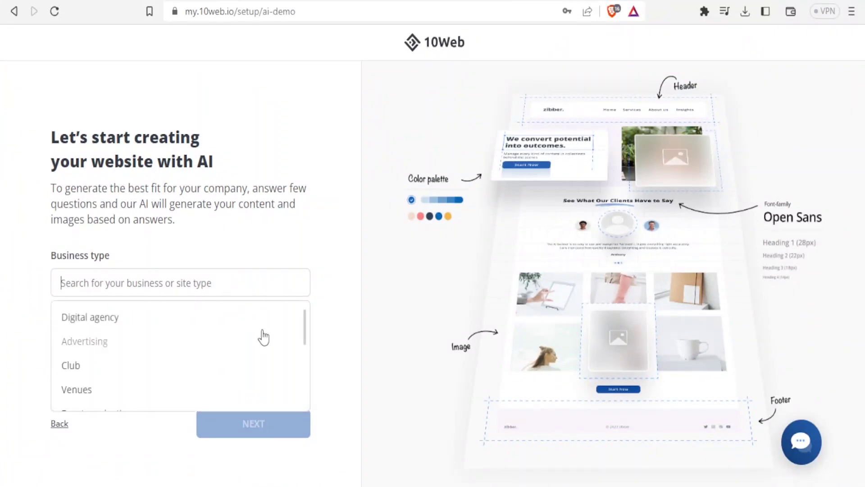
{"action": "scroll", "coordinate": [303, 341], "scroll_direction": "down", "scroll_amount": 5}
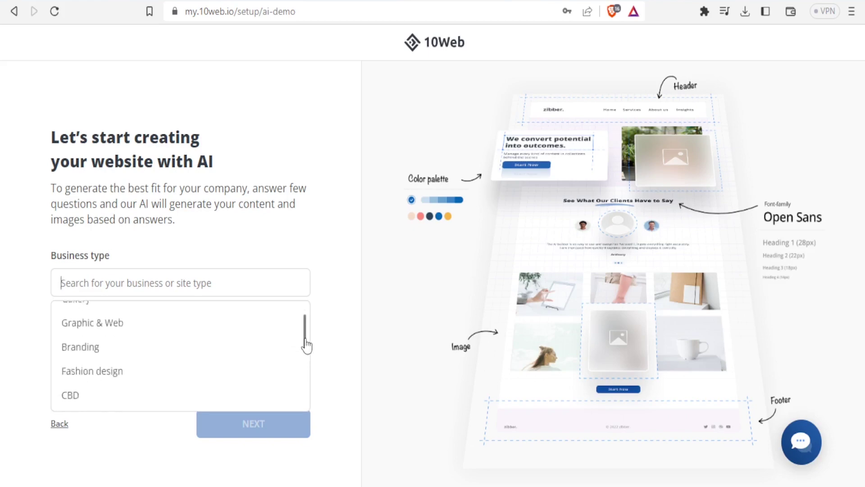
{"action": "scroll", "coordinate": [305, 344], "scroll_direction": "down", "scroll_amount": 3}
{"action": "scroll", "coordinate": [306, 347], "scroll_direction": "down", "scroll_amount": 1}
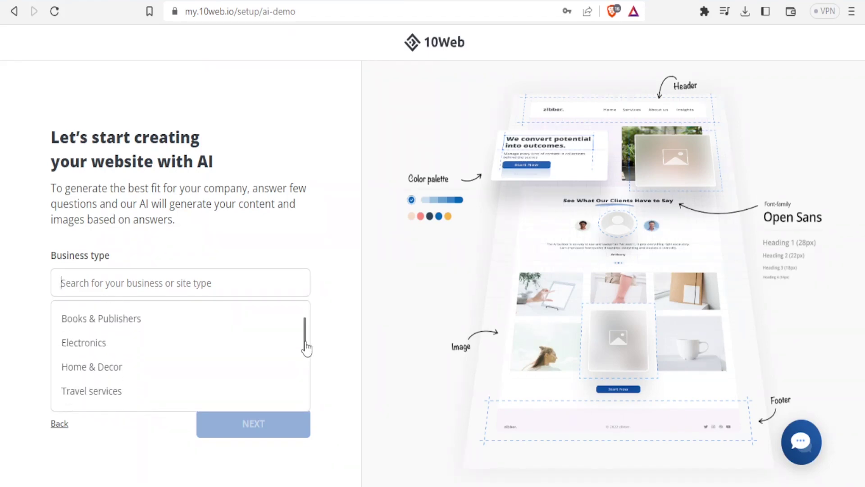
{"action": "scroll", "coordinate": [307, 348], "scroll_direction": "down", "scroll_amount": 2}
{"action": "scroll", "coordinate": [307, 350], "scroll_direction": "down", "scroll_amount": 1}
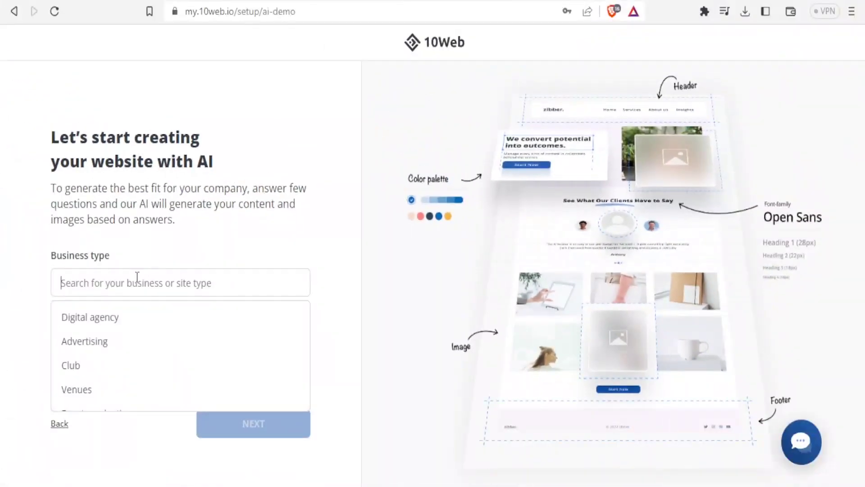
- Set the business type to Digital agency and continue to the design step
{"action": "type", "text": "di"}
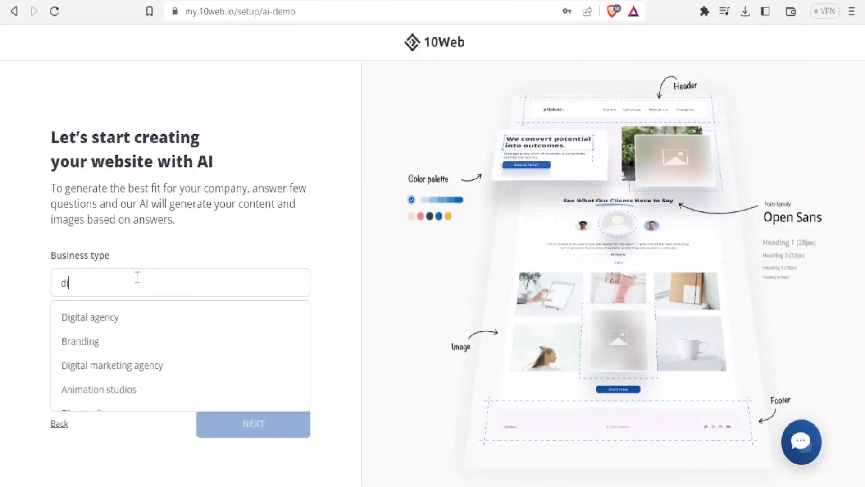
{"action": "left_click", "coordinate": [91, 323]}
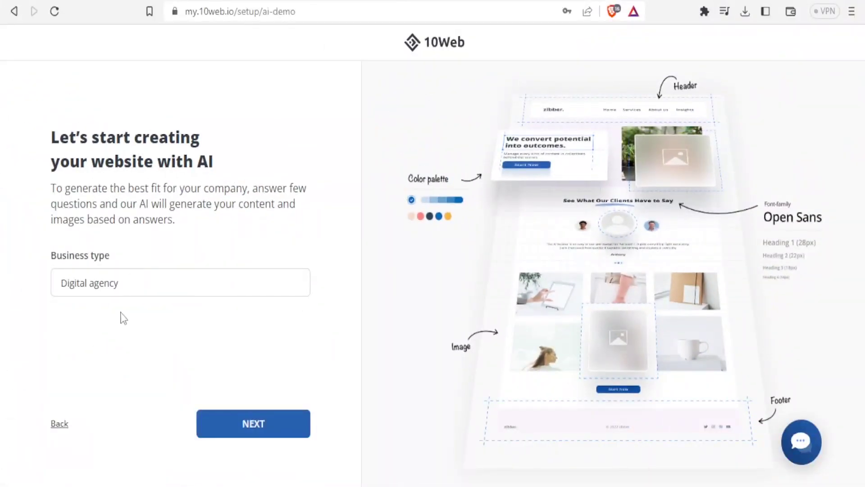
{"action": "left_click", "coordinate": [249, 435]}
{"action": "left_click", "coordinate": [263, 432]}
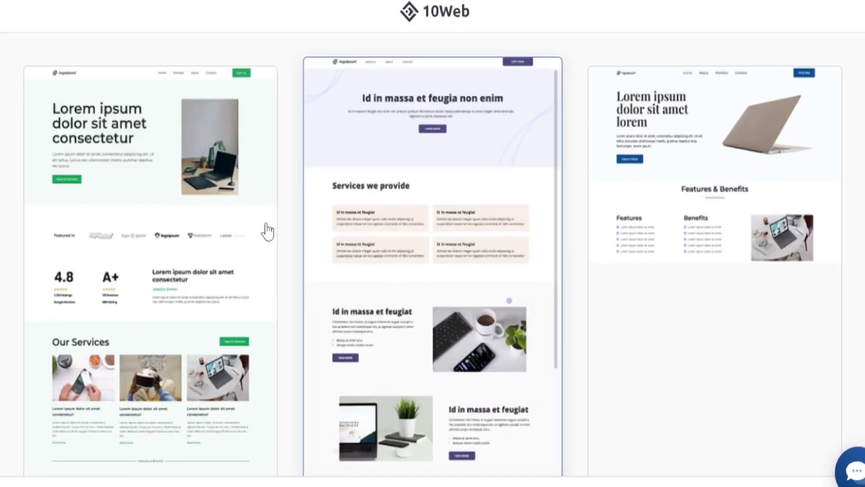
- Pick the laptop-themed third template and continue to Step 1/4
{"action": "left_click", "coordinate": [288, 239]}
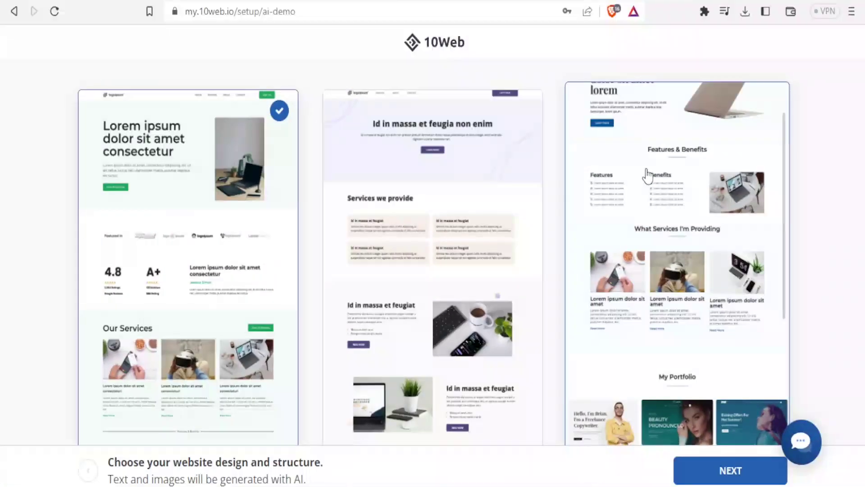
{"action": "left_click", "coordinate": [648, 176]}
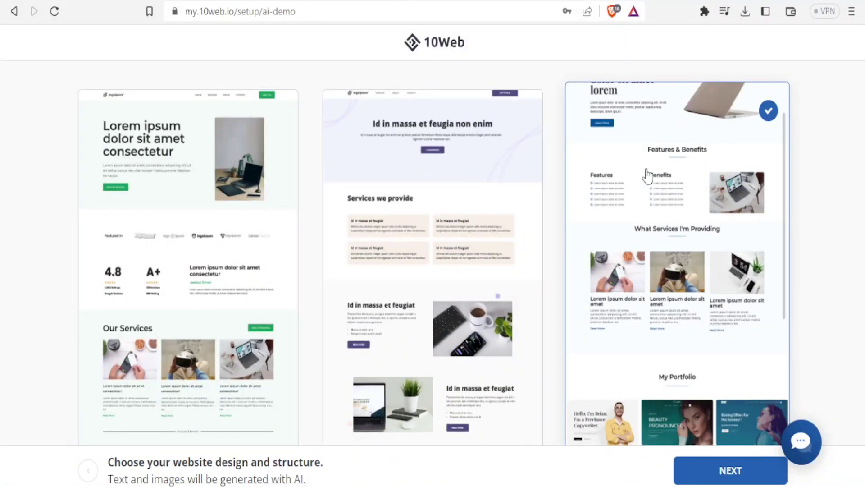
{"action": "left_click", "coordinate": [722, 480]}
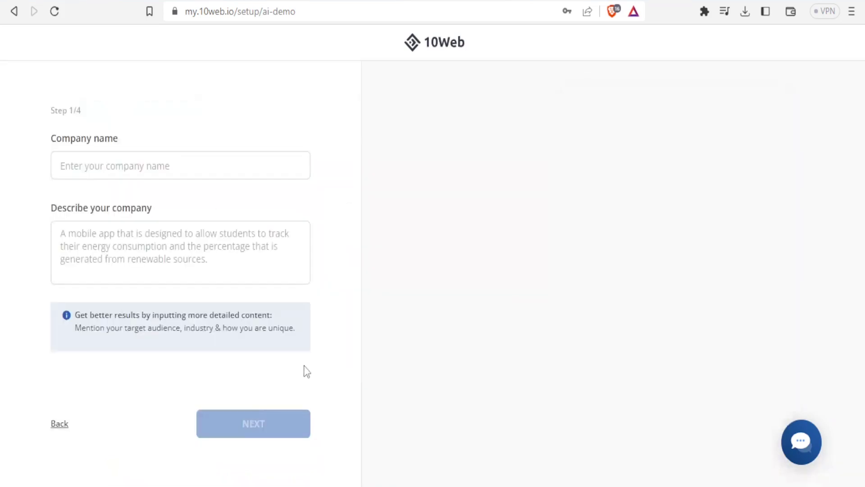
- Enter 'Victorious Studios' as the company name, then move to the description field
{"action": "left_click", "coordinate": [102, 167]}
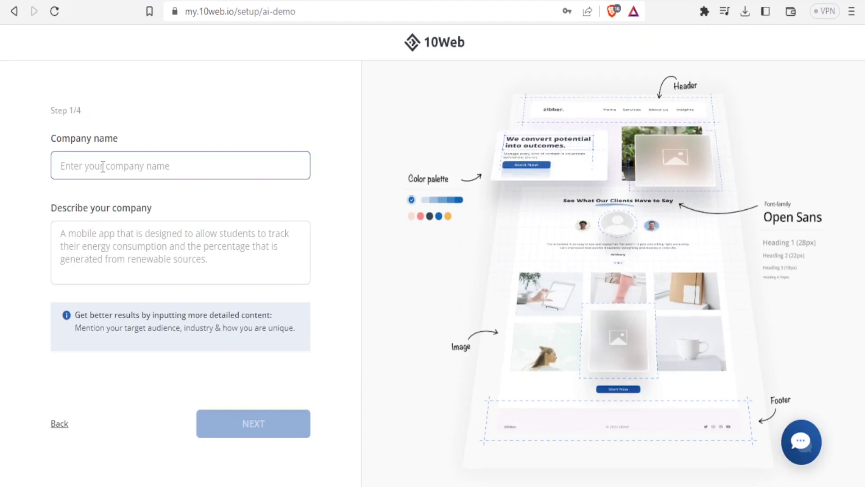
{"action": "type", "text": "V"}
{"action": "type", "text": "ictorious Studios"}
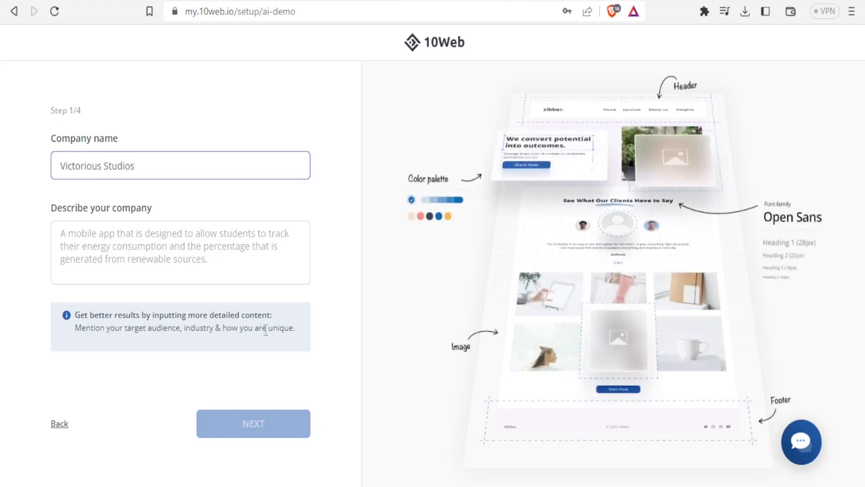
{"action": "left_click", "coordinate": [184, 271]}
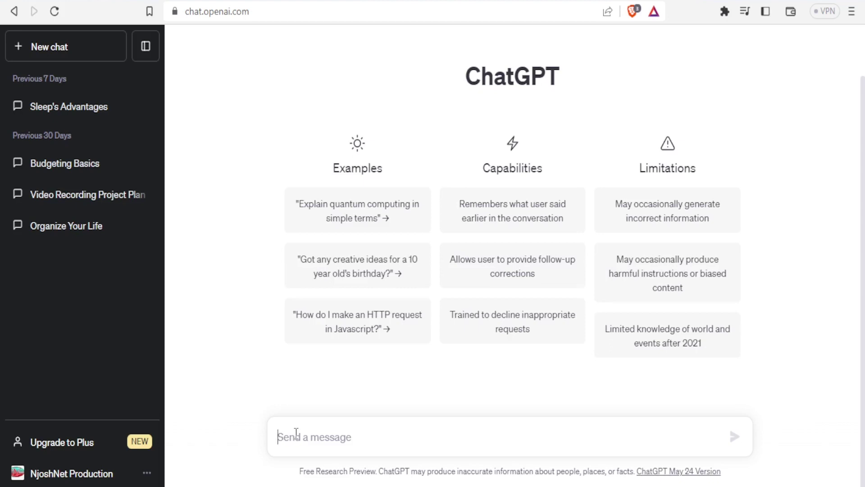
- Ask ChatGPT for a video-editing services description, copy the reply, and return to 10Web
{"action": "type", "text": "Write for me a description u"}
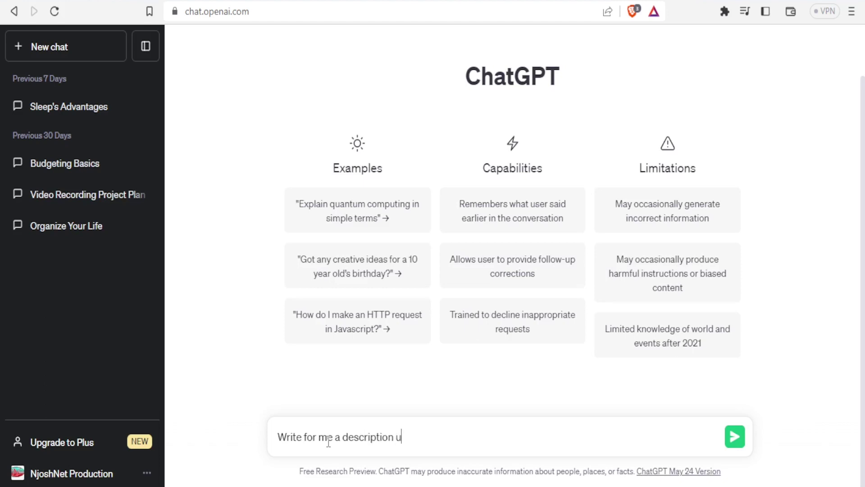
{"action": "type", "text": "sing th"}
{"action": "type", "text": "esedeta"}
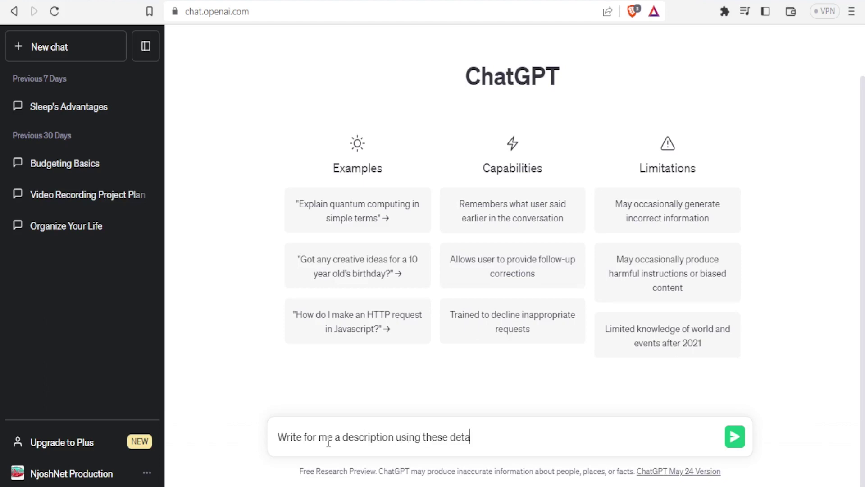
{"action": "type", "text": "ls"}
{"action": "type", "text": " I rpo"}
{"action": "type", "text": "eal "}
{"action": "type", "text": "in all"}
{"action": "type", "text": " video editing services, I use adobe Premiere, My target is individuals and cooporates, I give quality videos"}
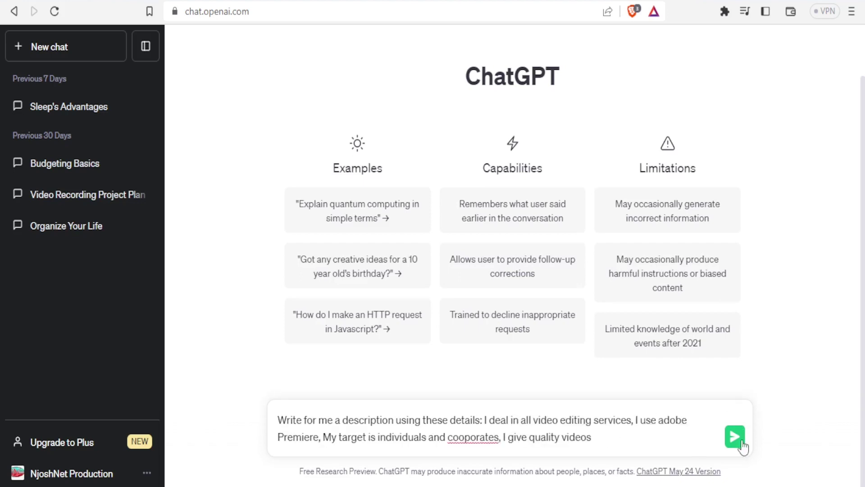
{"action": "left_click", "coordinate": [735, 436]}
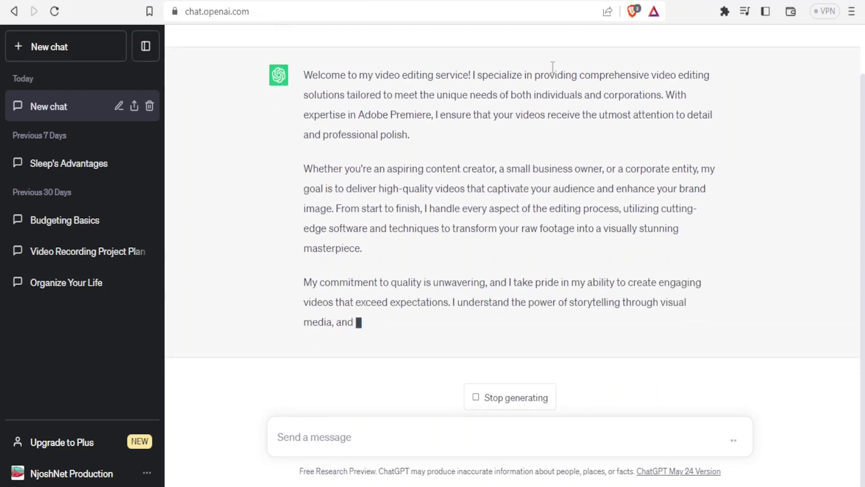
{"action": "mouse_move", "coordinate": [419, 323]}
{"action": "left_mouse_down"}
{"action": "mouse_move", "coordinate": [346, 90]}
{"action": "mouse_move", "coordinate": [306, 60]}
{"action": "left_mouse_up"}
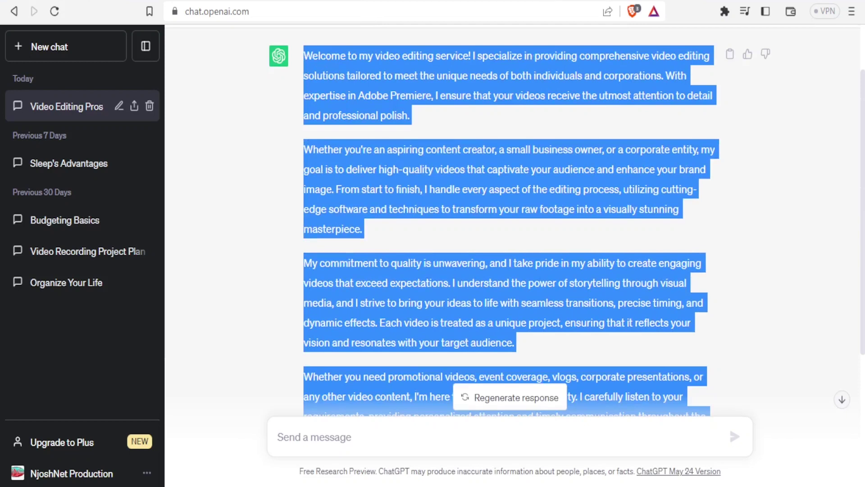
{"action": "left_click", "coordinate": [342, 1]}
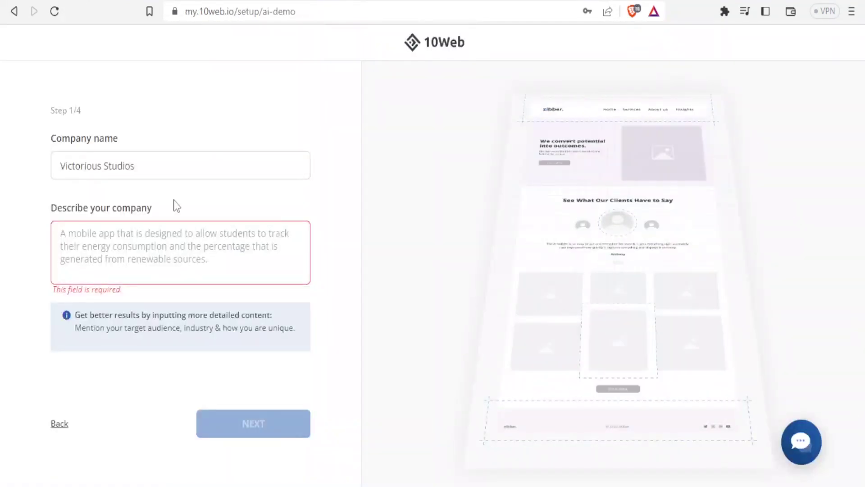
- Paste the ChatGPT description into the company field and trim the overflow text
{"action": "left_click", "coordinate": [127, 241]}
{"action": "key", "text": "ctrl+v"}
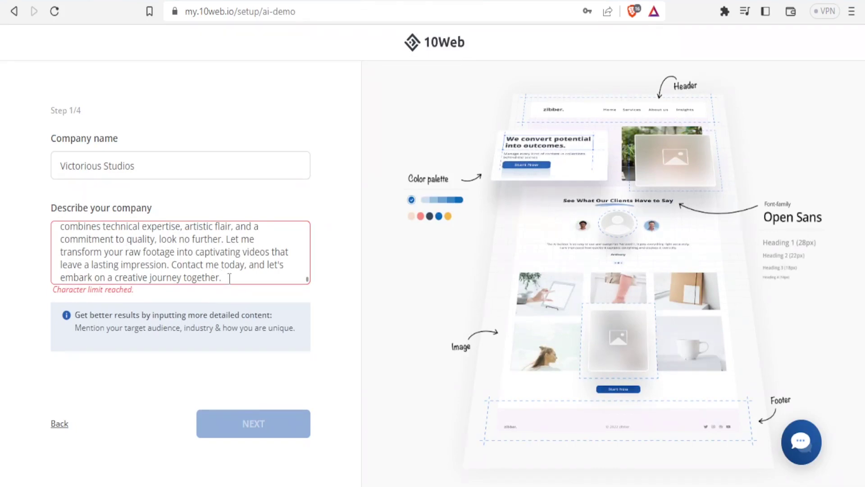
{"action": "mouse_move", "coordinate": [224, 275]}
{"action": "left_mouse_down"}
{"action": "mouse_move", "coordinate": [91, 248]}
{"action": "mouse_move", "coordinate": [299, 274]}
{"action": "left_mouse_up"}
{"action": "key", "text": "BackSpace"}
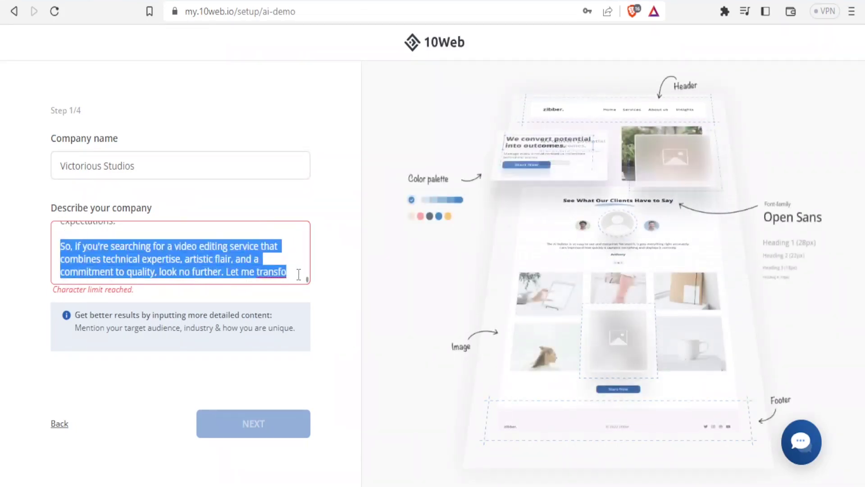
{"action": "key", "text": "BackSpace"}
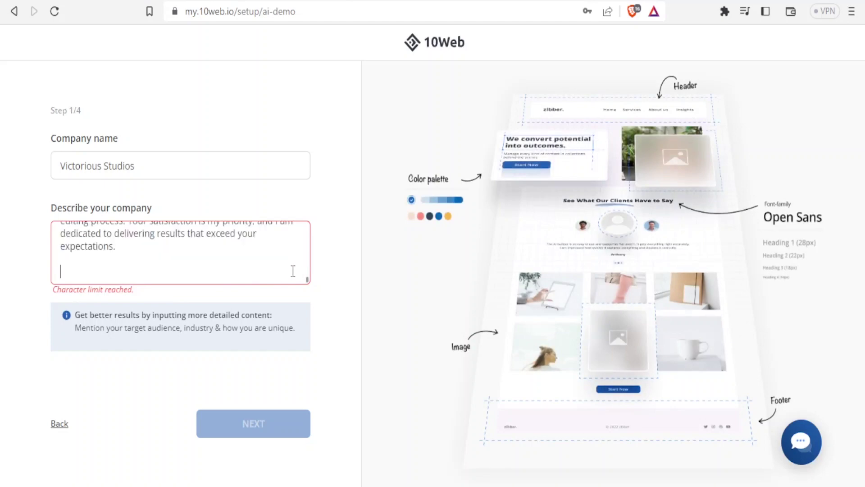
{"action": "left_click_drag", "start_coordinate": [271, 249], "coordinate": [156, 284]}
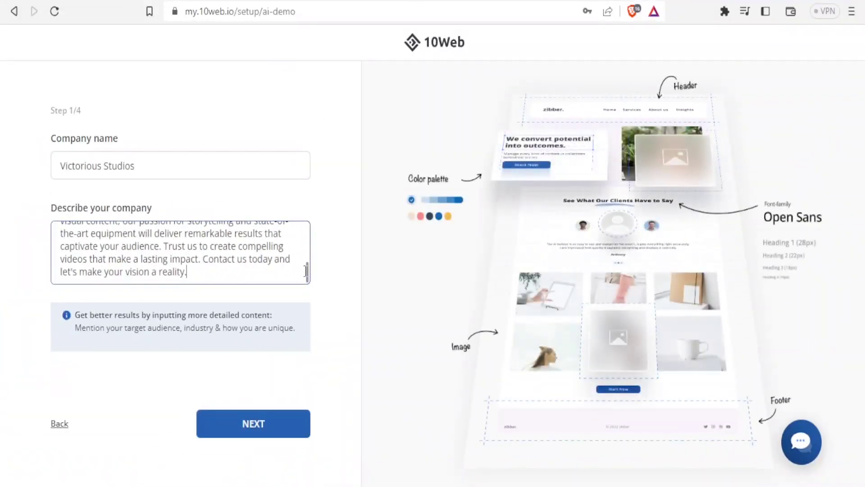
{"action": "left_click", "coordinate": [267, 430]}
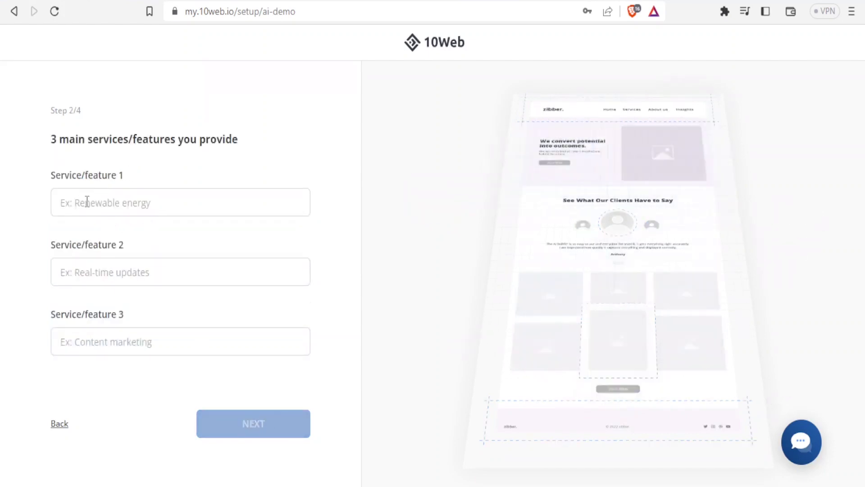
{"action": "left_click", "coordinate": [87, 201]}
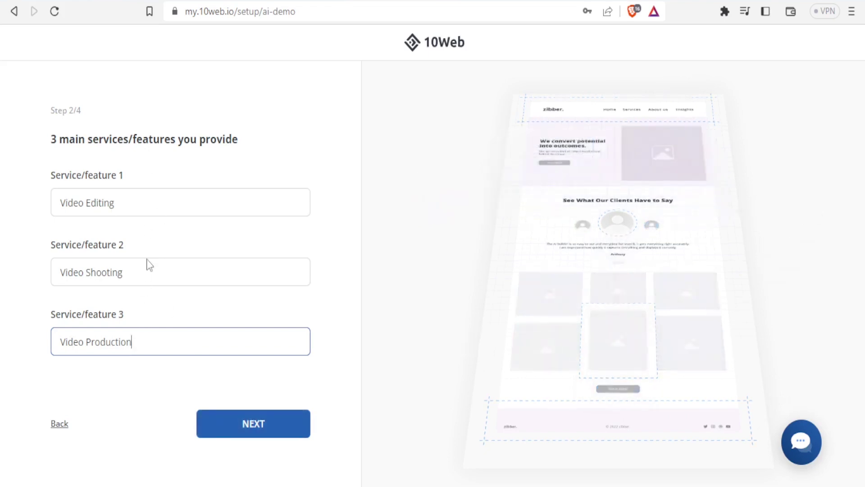
{"action": "left_click", "coordinate": [234, 431]}
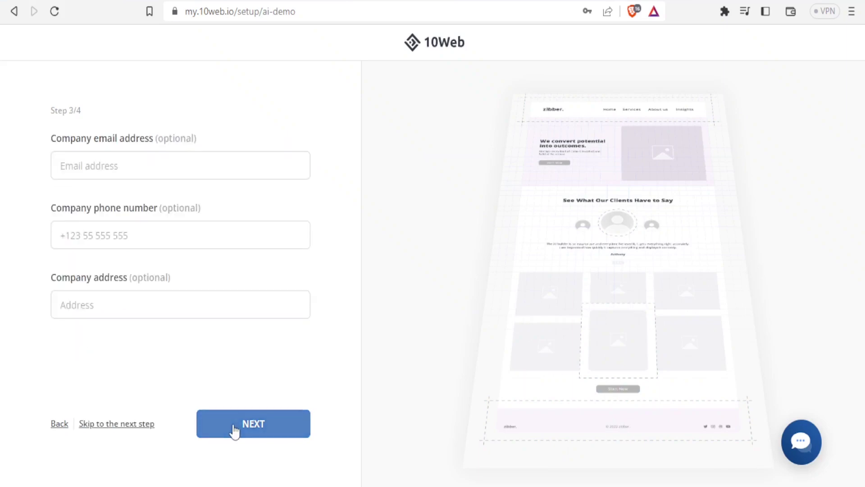
{"action": "left_click", "coordinate": [132, 162]}
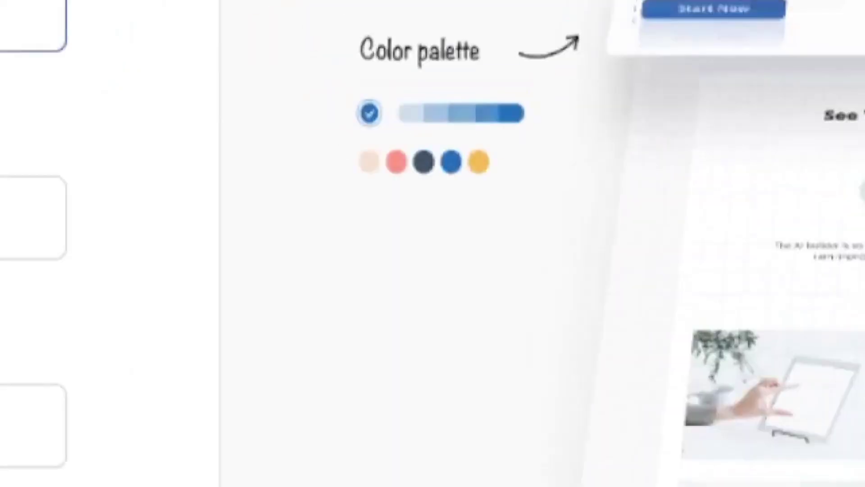
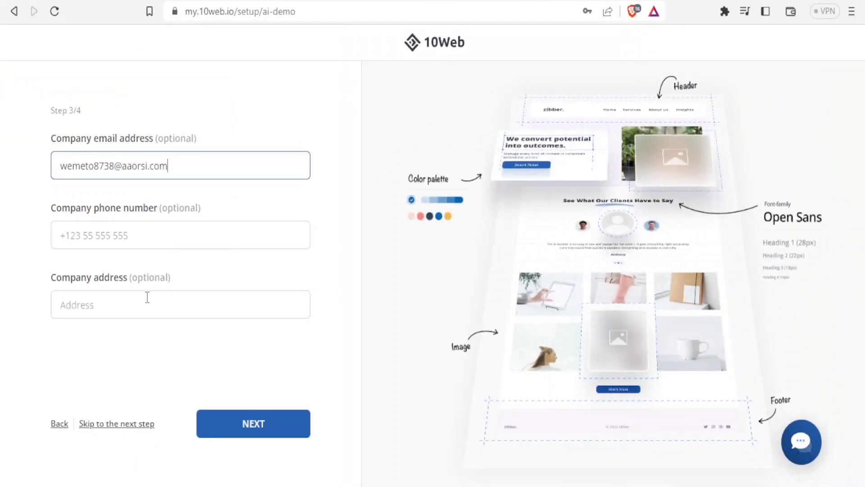
{"action": "left_click", "coordinate": [240, 433]}
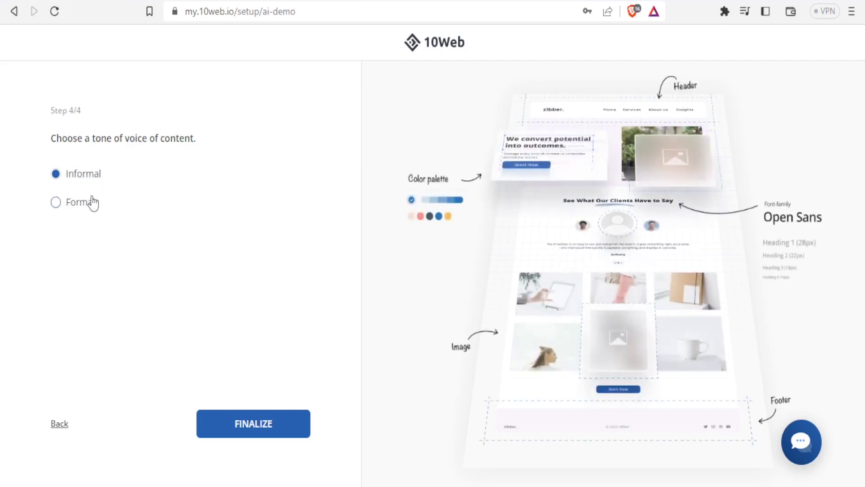
- Select the Formal tone and finalize the AI website generation
{"action": "left_click", "coordinate": [57, 203]}
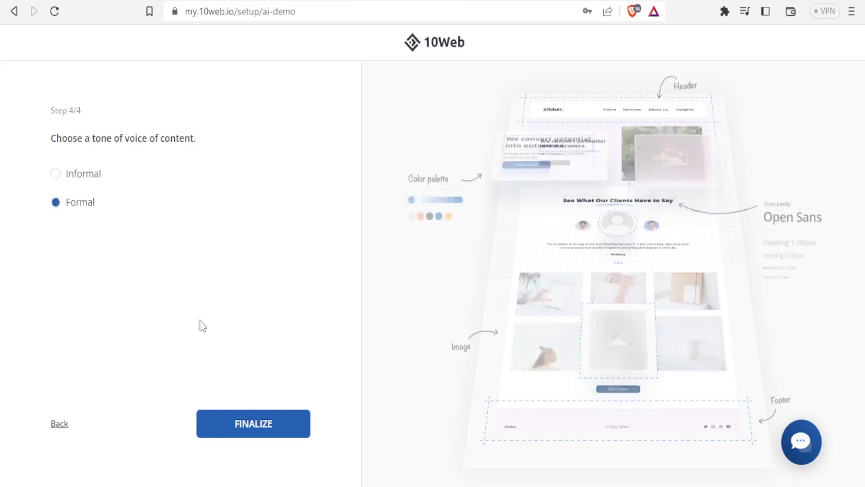
{"action": "left_click", "coordinate": [245, 432]}
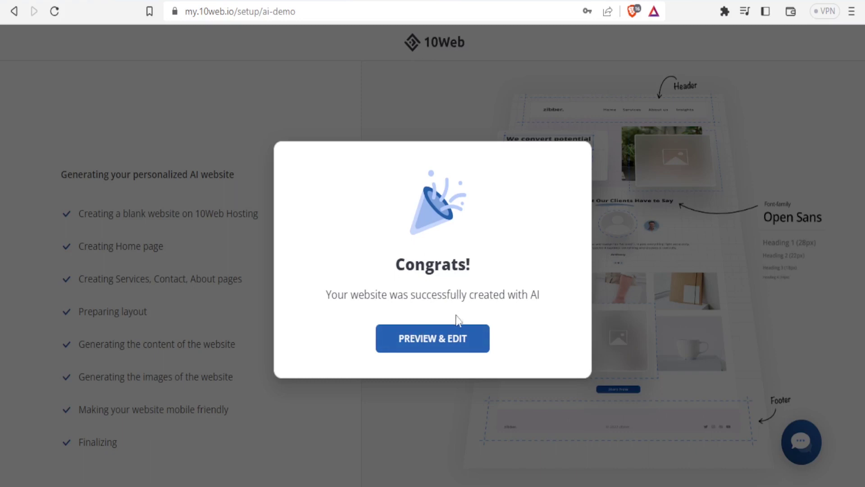
- Open the generated Victorious Studios site and scroll its desktop home page to the footer
{"action": "left_click", "coordinate": [448, 345]}
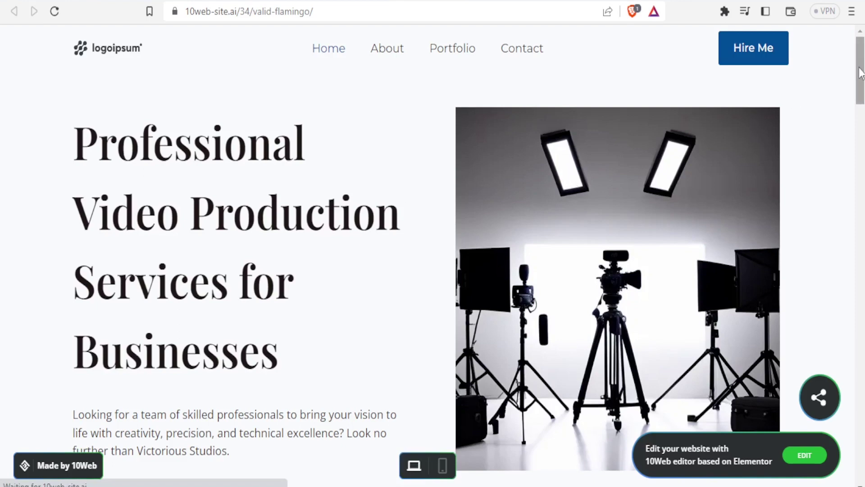
{"action": "left_click_drag", "start_coordinate": [861, 76], "coordinate": [862, 147]}
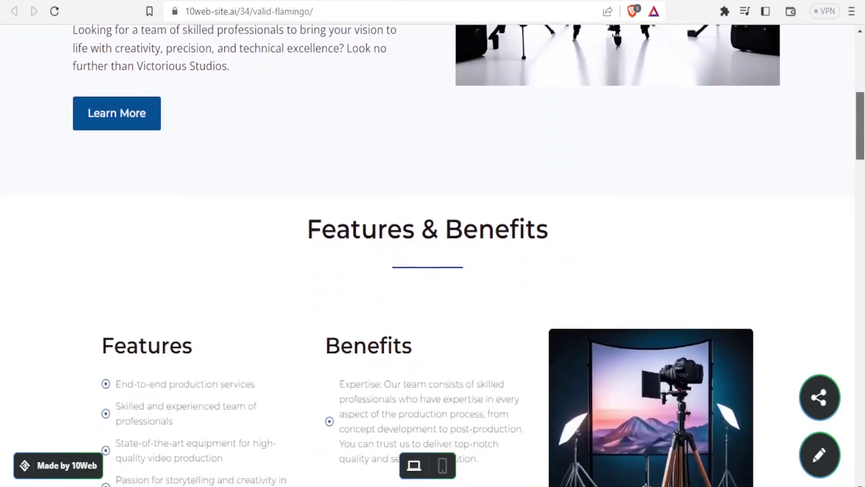
{"action": "scroll", "coordinate": [724, 195], "scroll_direction": "down", "scroll_amount": 2}
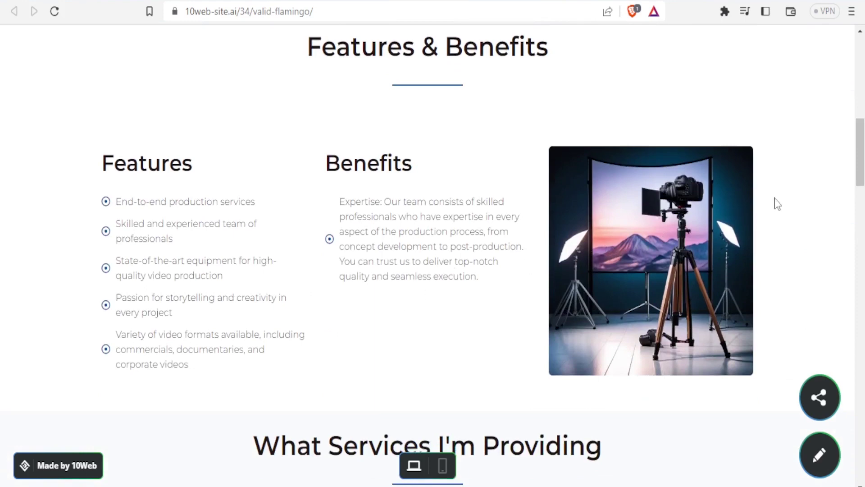
{"action": "left_click_drag", "start_coordinate": [860, 161], "coordinate": [860, 220]}
{"action": "scroll", "coordinate": [464, 284], "scroll_direction": "down", "scroll_amount": 2}
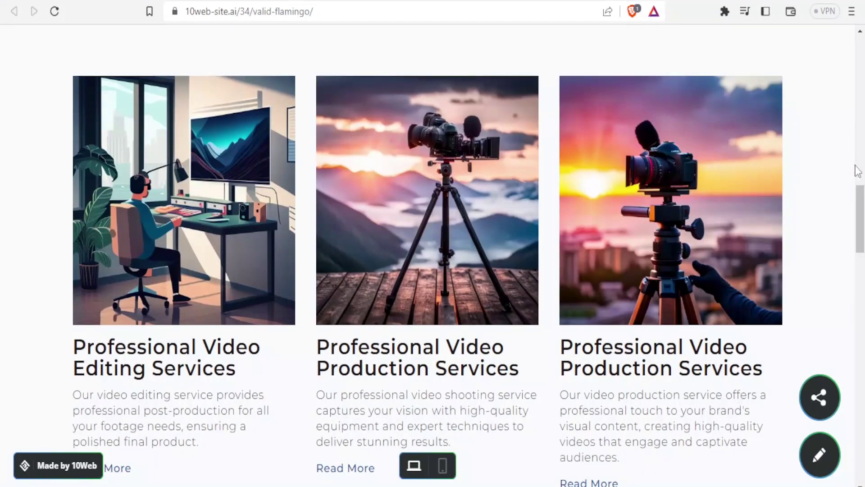
{"action": "left_click_drag", "start_coordinate": [862, 220], "coordinate": [863, 302]}
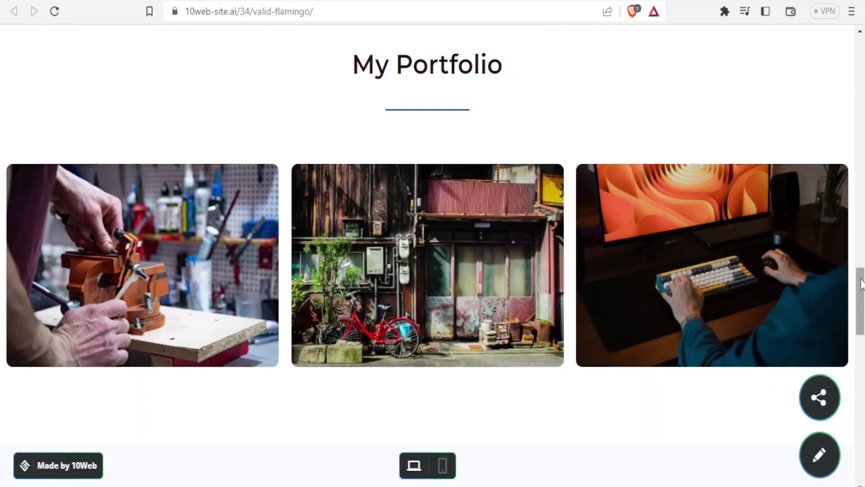
{"action": "left_click_drag", "start_coordinate": [863, 287], "coordinate": [863, 323]}
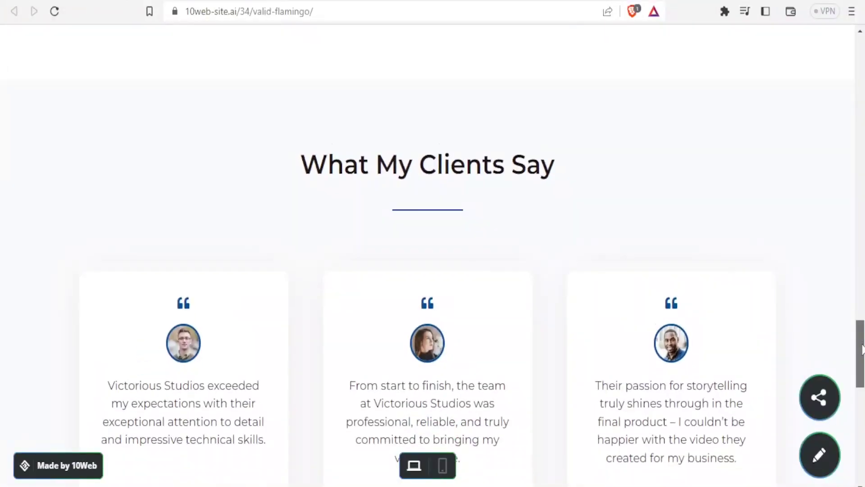
{"action": "left_click_drag", "start_coordinate": [862, 348], "coordinate": [861, 365]}
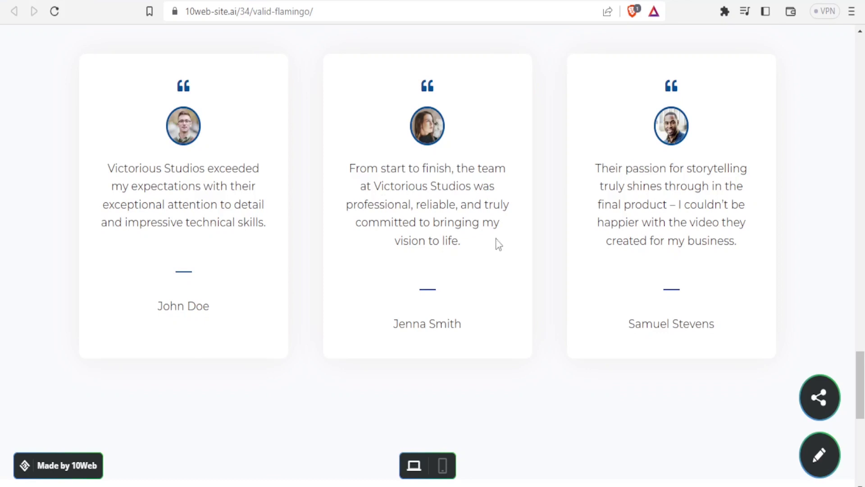
{"action": "left_click_drag", "start_coordinate": [862, 375], "coordinate": [861, 432]}
{"action": "scroll", "coordinate": [285, 226], "scroll_direction": "down", "scroll_amount": 1}
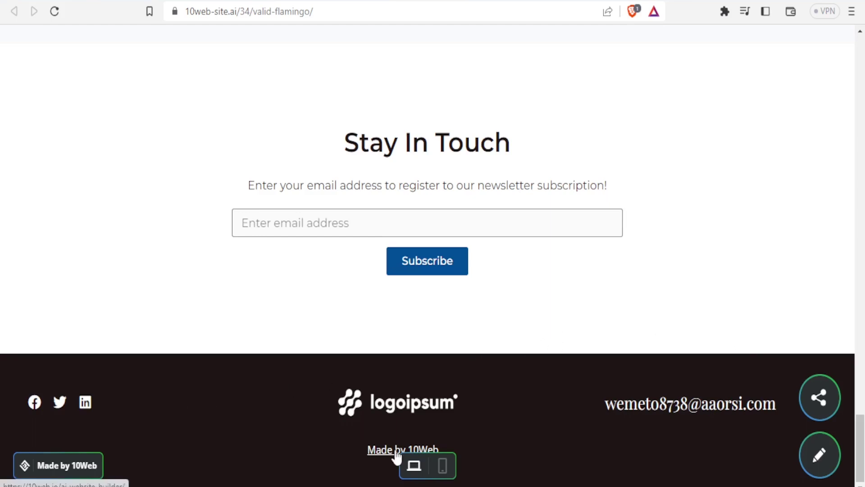
{"action": "left_click", "coordinate": [443, 466]}
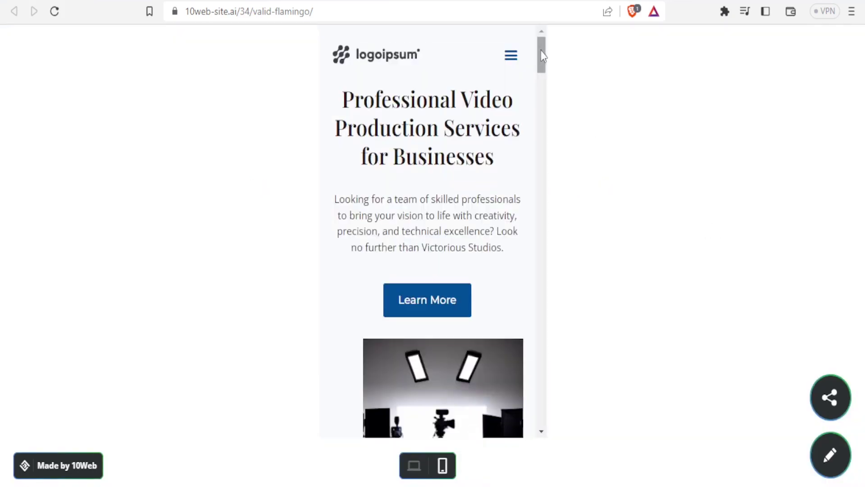
{"action": "left_click_drag", "start_coordinate": [540, 51], "coordinate": [567, 162]}
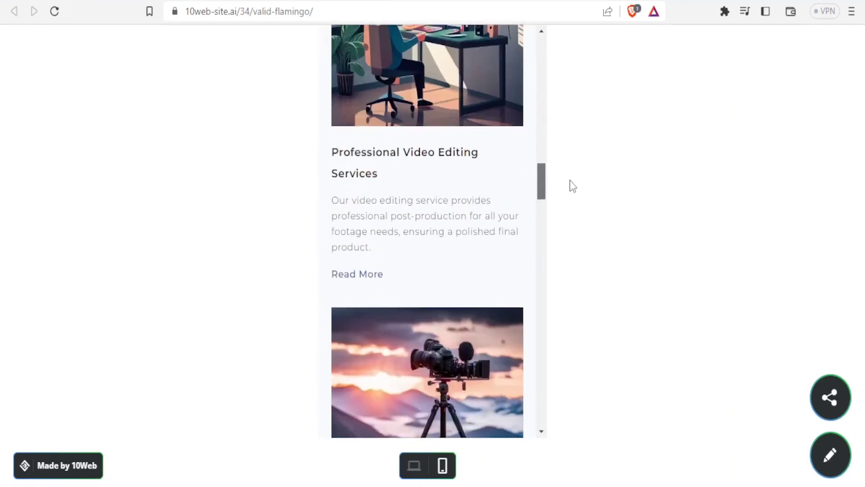
{"action": "left_click_drag", "start_coordinate": [566, 162], "coordinate": [568, 129]}
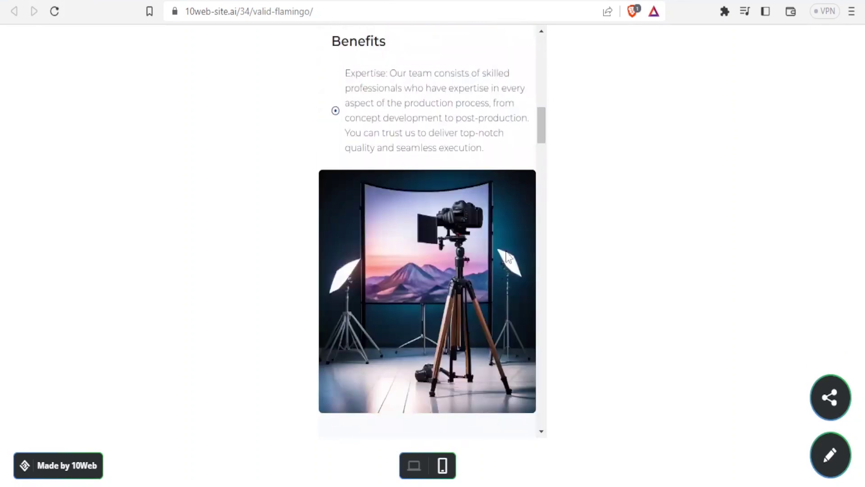
{"action": "left_click", "coordinate": [412, 467]}
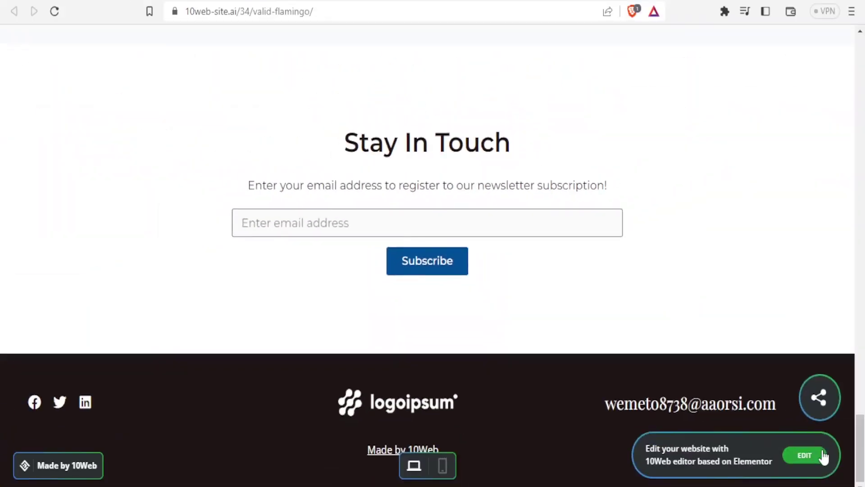
- Close the Try AI Builder Pro offer from the edit button and scroll back to the hero
{"action": "left_click", "coordinate": [822, 455]}
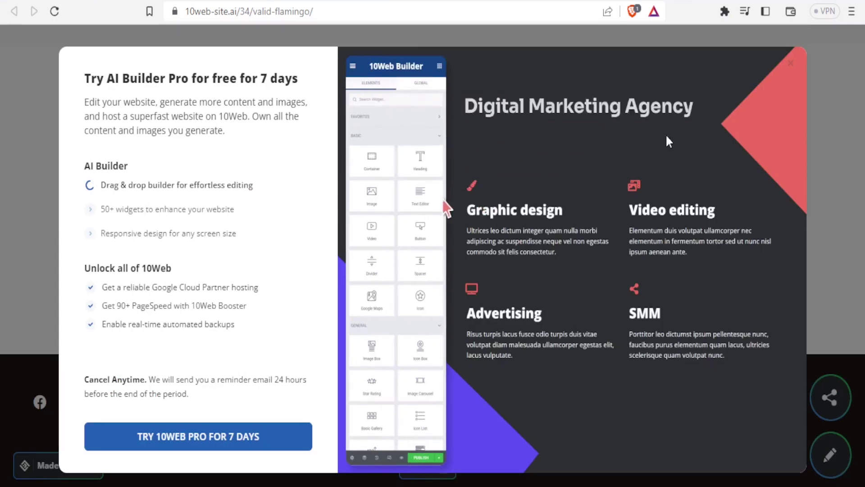
{"action": "left_click", "coordinate": [823, 136]}
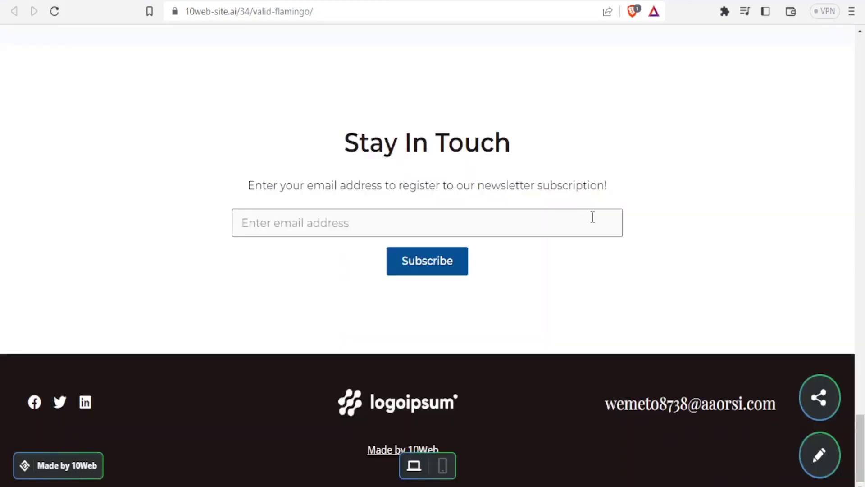
{"action": "mouse_move", "coordinate": [856, 411]}
{"action": "left_mouse_down"}
{"action": "mouse_move", "coordinate": [838, 170]}
{"action": "mouse_move", "coordinate": [814, 34]}
{"action": "left_mouse_up"}
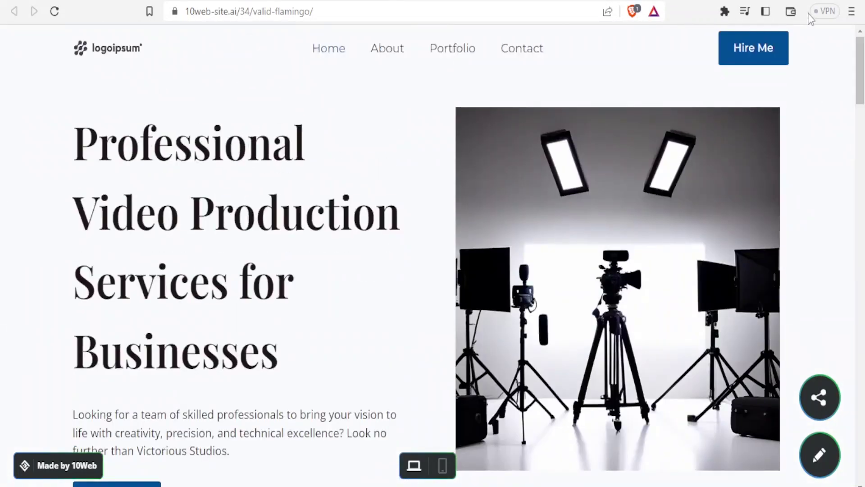
- Open the About page and scroll down through all of its sections
{"action": "left_click", "coordinate": [390, 56]}
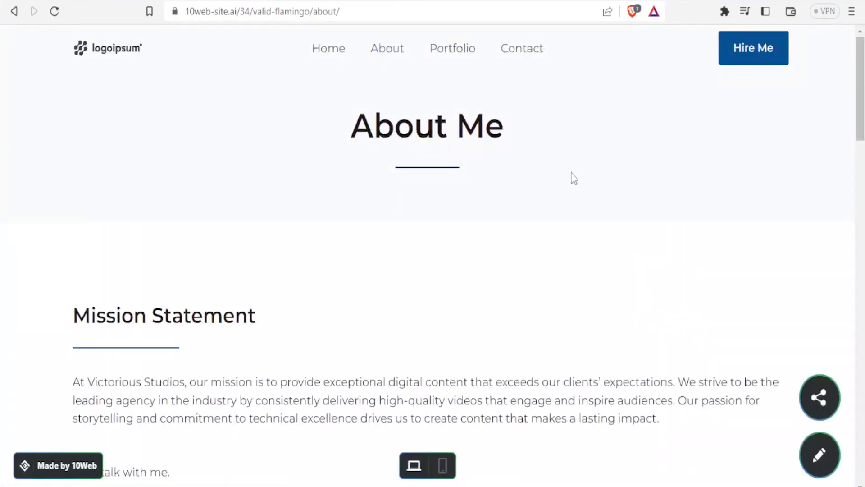
{"action": "scroll", "coordinate": [432, 255], "scroll_direction": "down", "scroll_amount": 3}
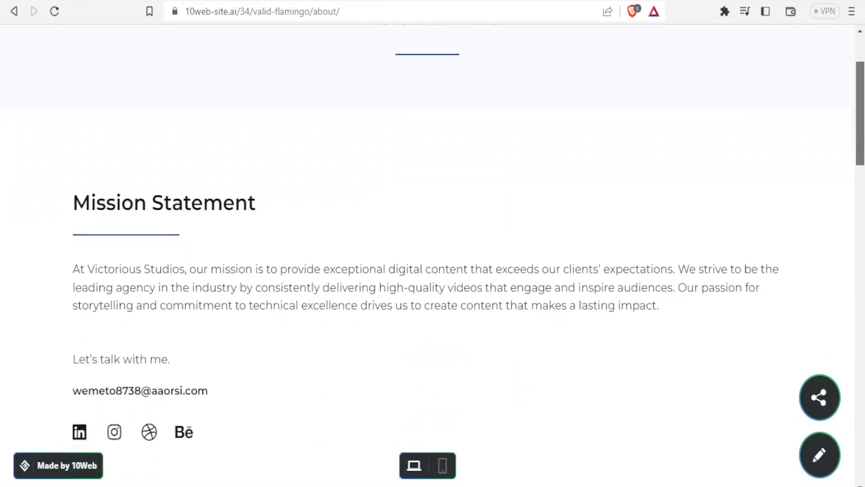
{"action": "scroll", "coordinate": [433, 255], "scroll_direction": "down", "scroll_amount": 3}
{"action": "scroll", "coordinate": [433, 255], "scroll_direction": "down", "scroll_amount": 1}
{"action": "scroll", "coordinate": [432, 254], "scroll_direction": "down", "scroll_amount": 1}
{"action": "scroll", "coordinate": [433, 255], "scroll_direction": "down", "scroll_amount": 1}
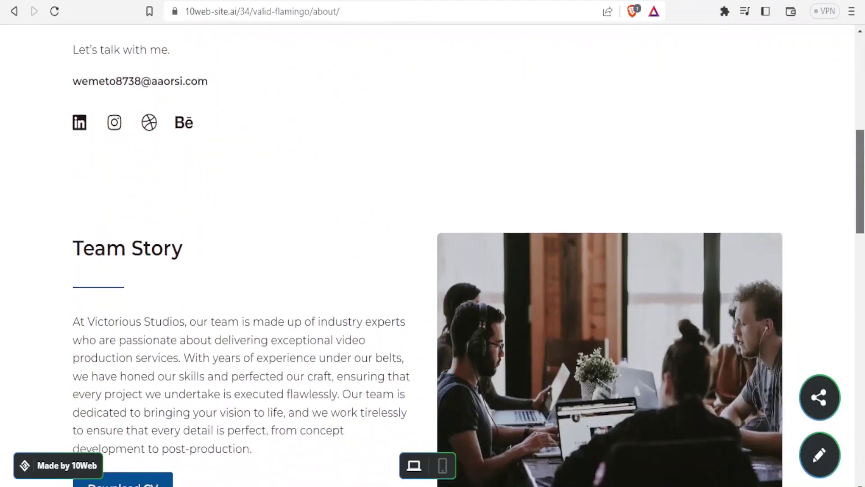
{"action": "scroll", "coordinate": [433, 254], "scroll_direction": "down", "scroll_amount": 4}
{"action": "scroll", "coordinate": [432, 255], "scroll_direction": "down", "scroll_amount": 2}
{"action": "scroll", "coordinate": [433, 255], "scroll_direction": "down", "scroll_amount": 2}
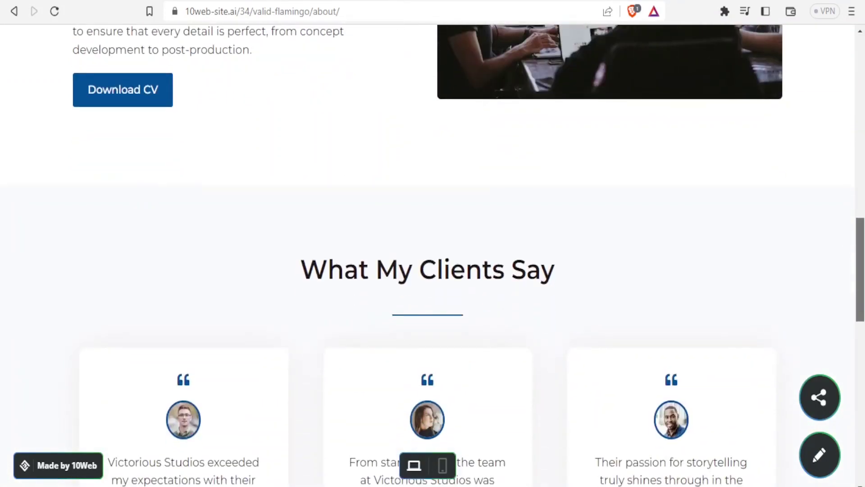
{"action": "left_click_drag", "start_coordinate": [860, 266], "coordinate": [852, 93]}
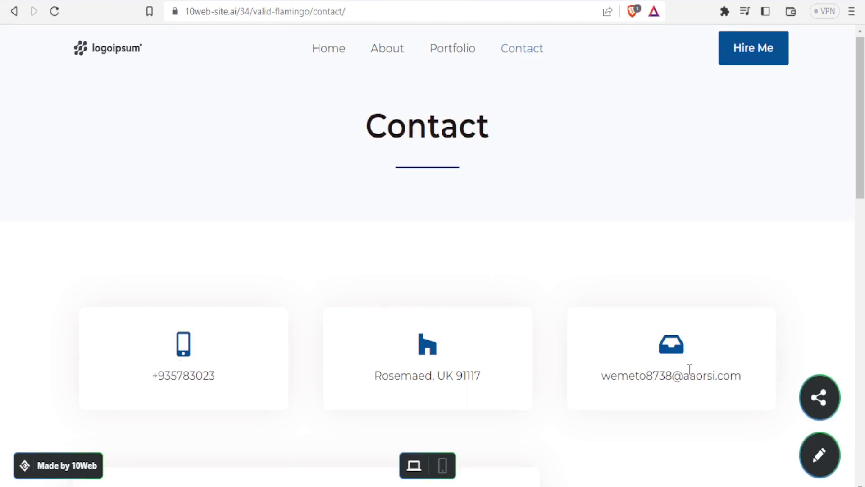
- View the Contact page's Get In Touch form, dismiss the Pro offer, then go Home
{"action": "left_click_drag", "start_coordinate": [860, 118], "coordinate": [860, 278]}
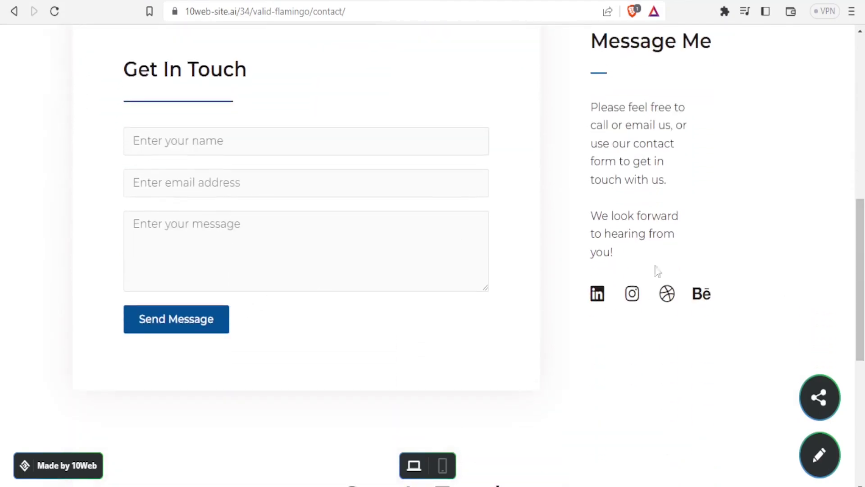
{"action": "left_click", "coordinate": [819, 454]}
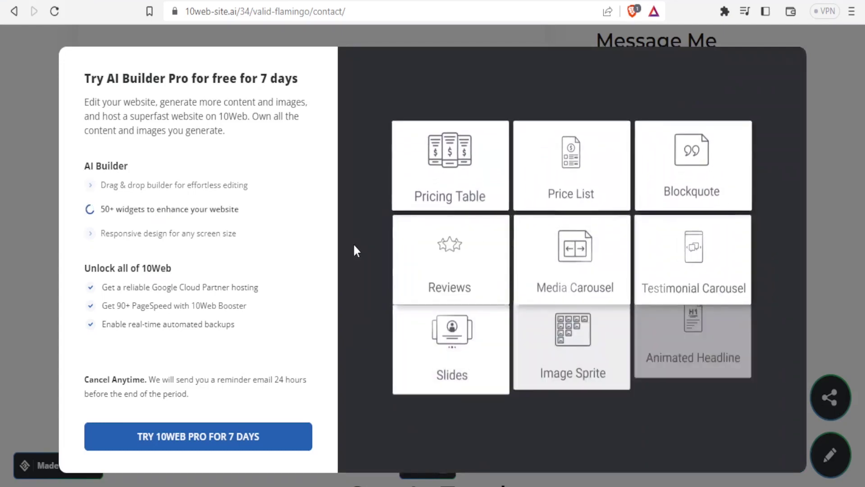
{"action": "left_click", "coordinate": [838, 80]}
{"action": "left_click_drag", "start_coordinate": [863, 250], "coordinate": [719, 2]}
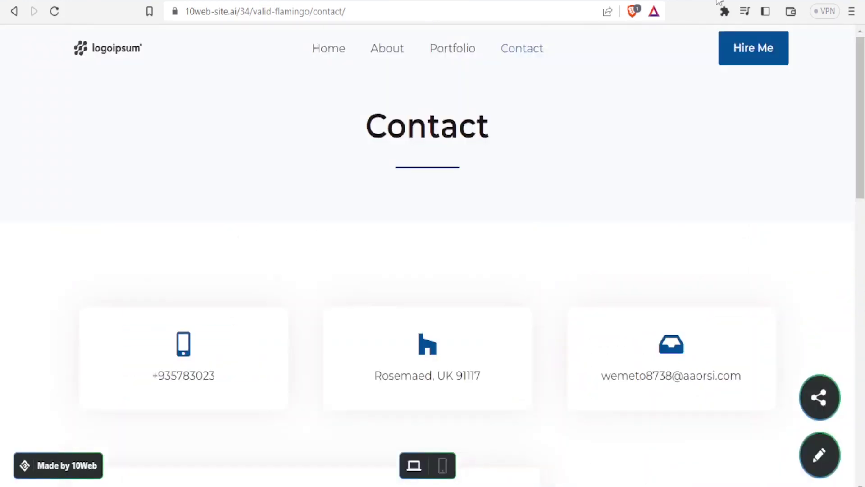
{"action": "left_click", "coordinate": [331, 51]}
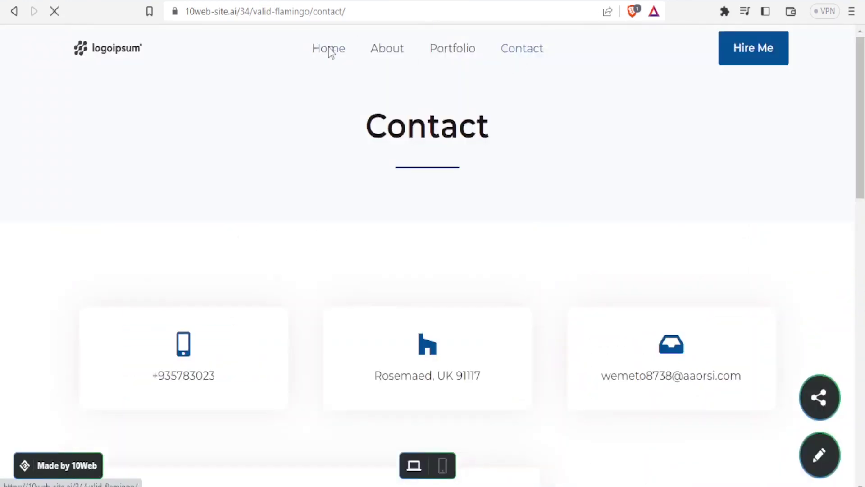